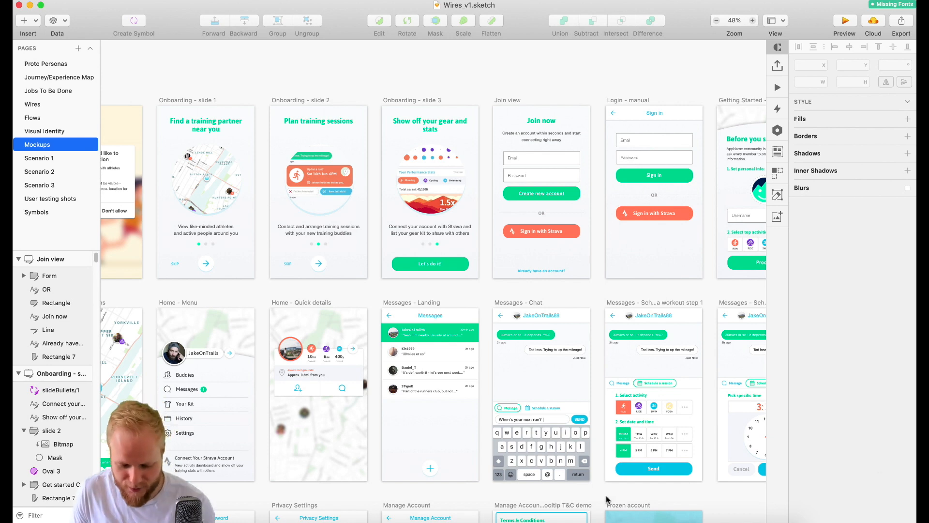
# - Switch to Axure Share in the browser, change to the new Axure Cloud, and start a new artboard project
pyautogui.click(735, 519)
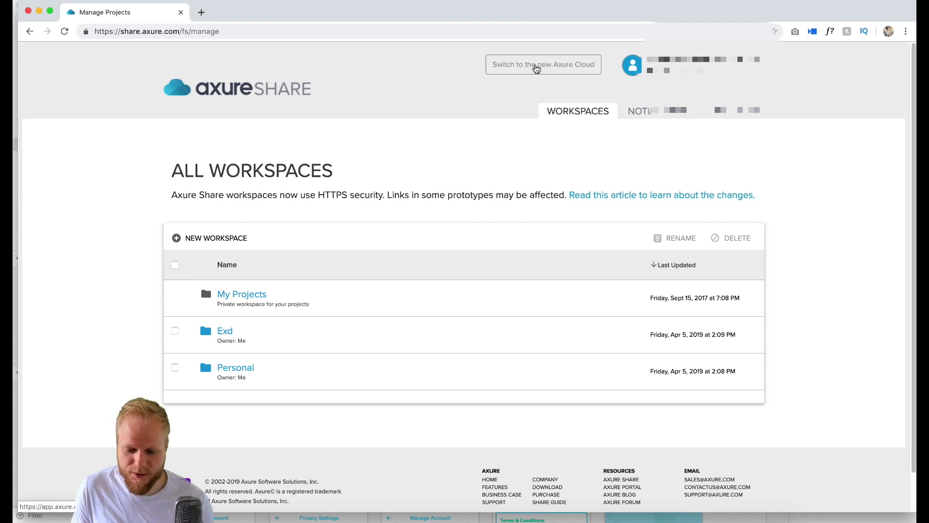
pyautogui.click(536, 68)
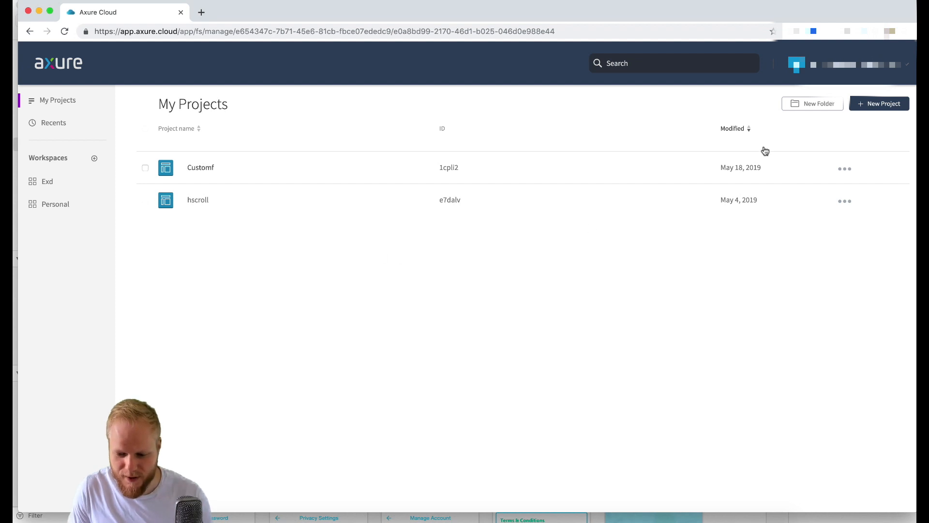
pyautogui.click(888, 106)
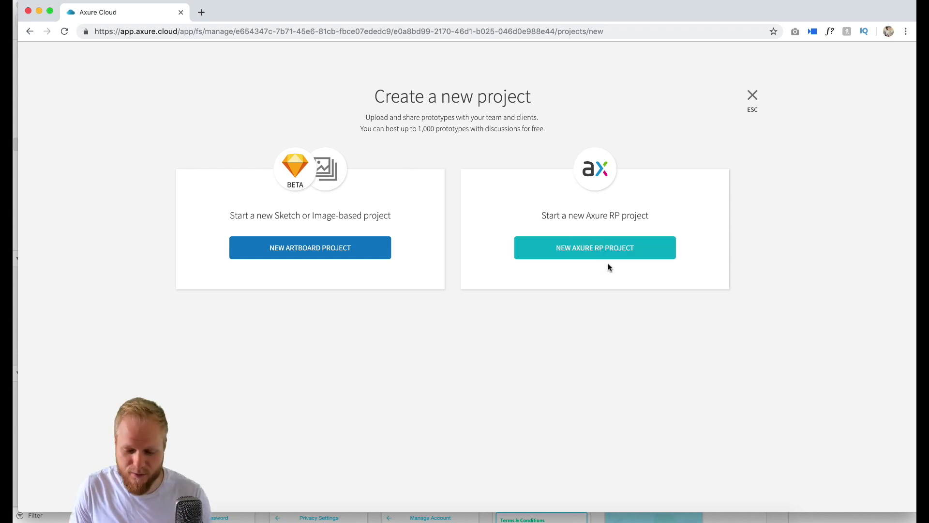
pyautogui.click(335, 256)
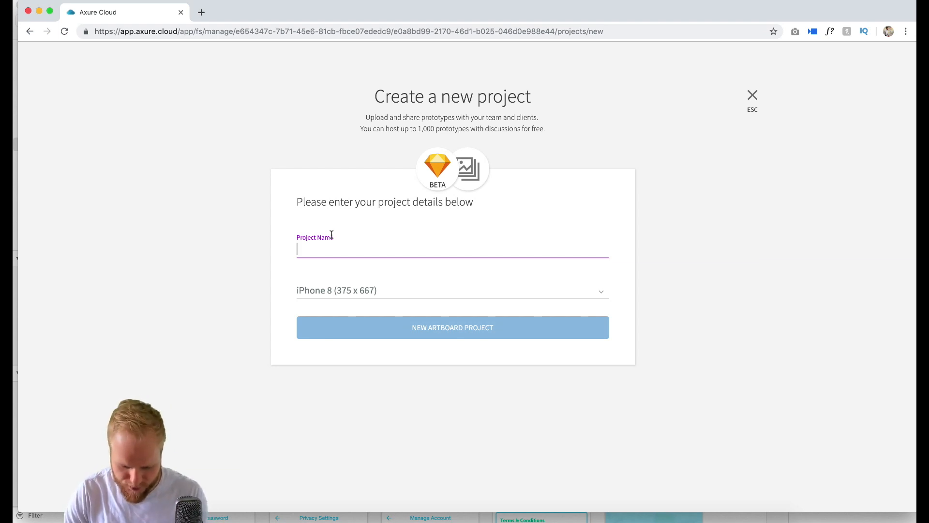
# - Name the project Testing1 and review the available device types, keeping iPhone 8 (375 x 667)
pyautogui.write('Testing')
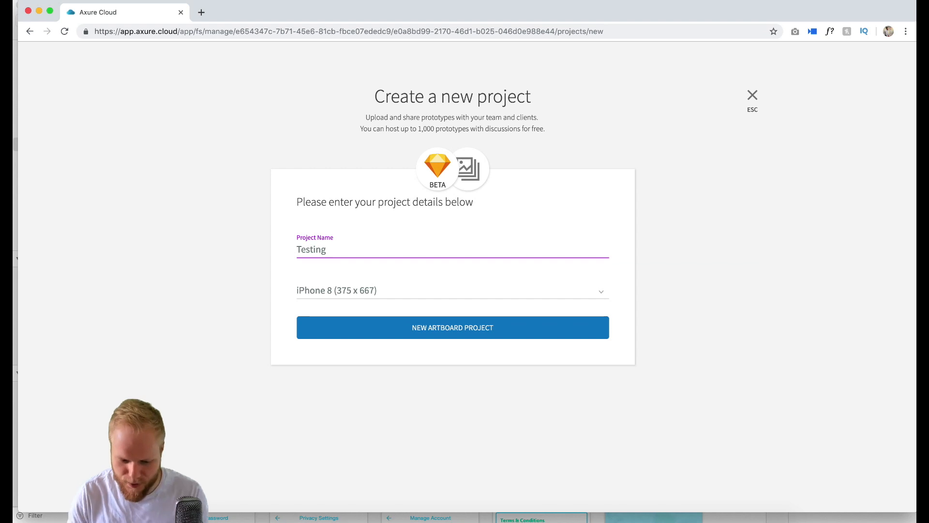
pyautogui.write('1')
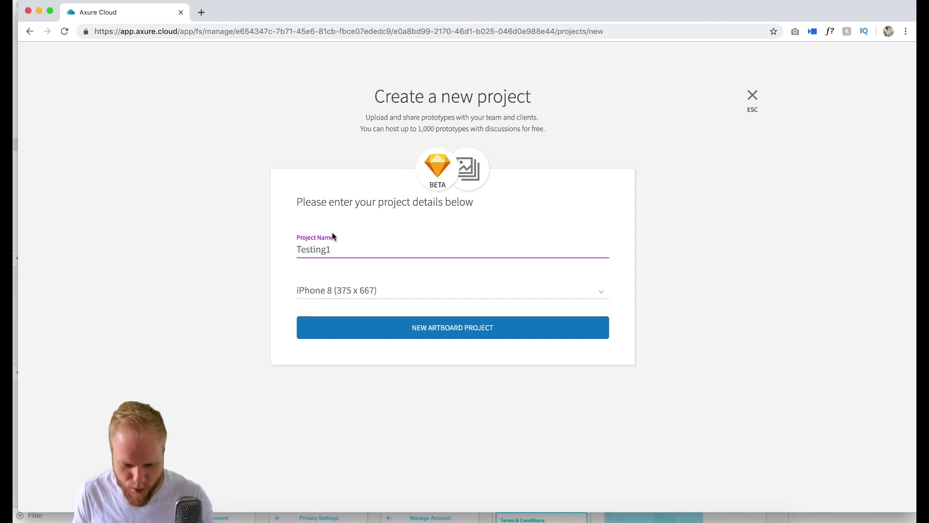
pyautogui.click(450, 291)
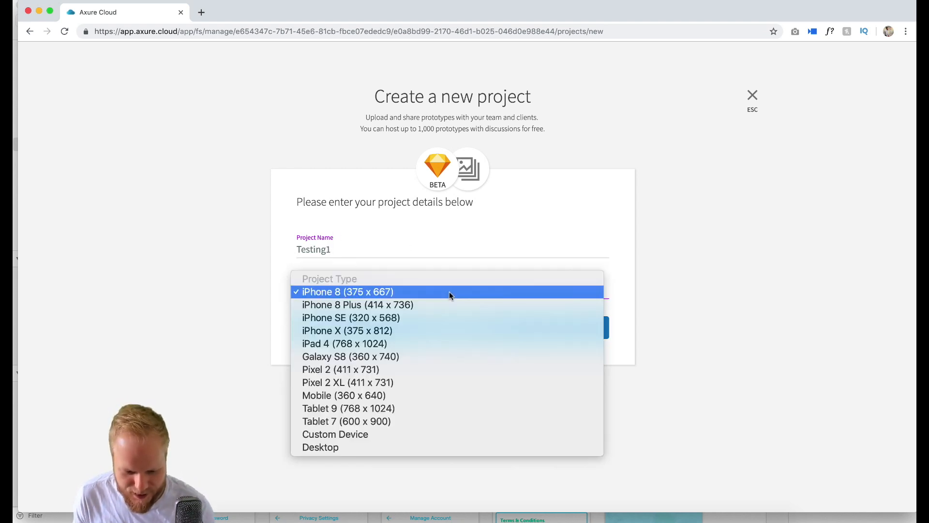
pyautogui.click(234, 307)
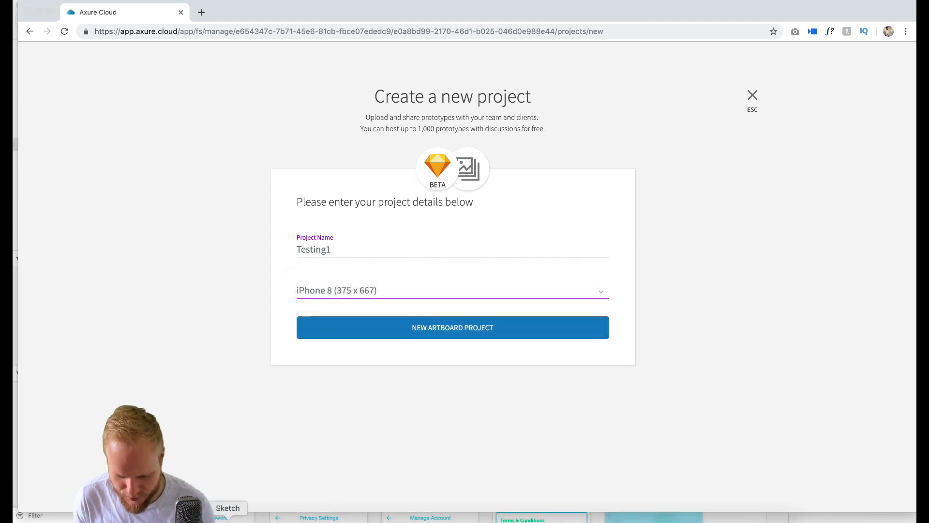
# - Check the Onboarding - slide 3 artboard's size in Sketch and create the Axure Cloud artboard project for iPhone 8 (375 x 667)
pyautogui.click(228, 518)
pyautogui.click(406, 102)
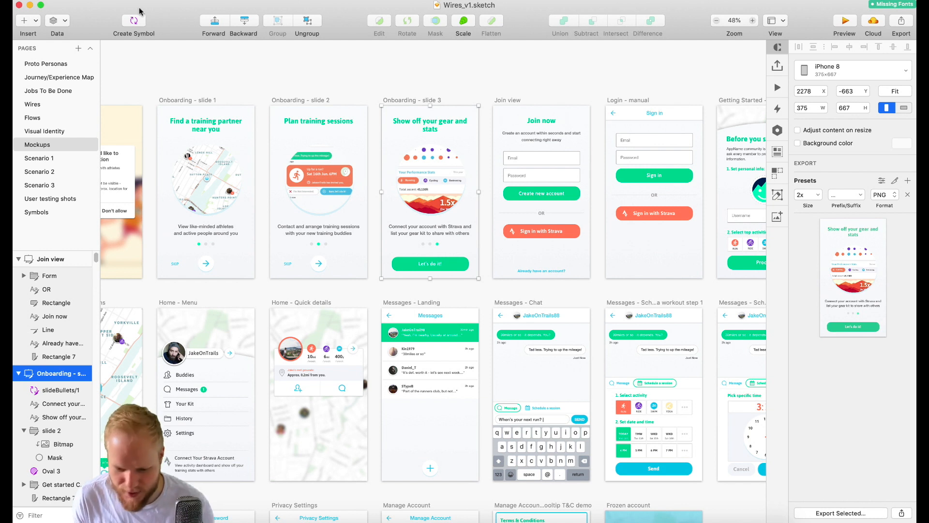
pyautogui.click(30, 6)
pyautogui.click(362, 285)
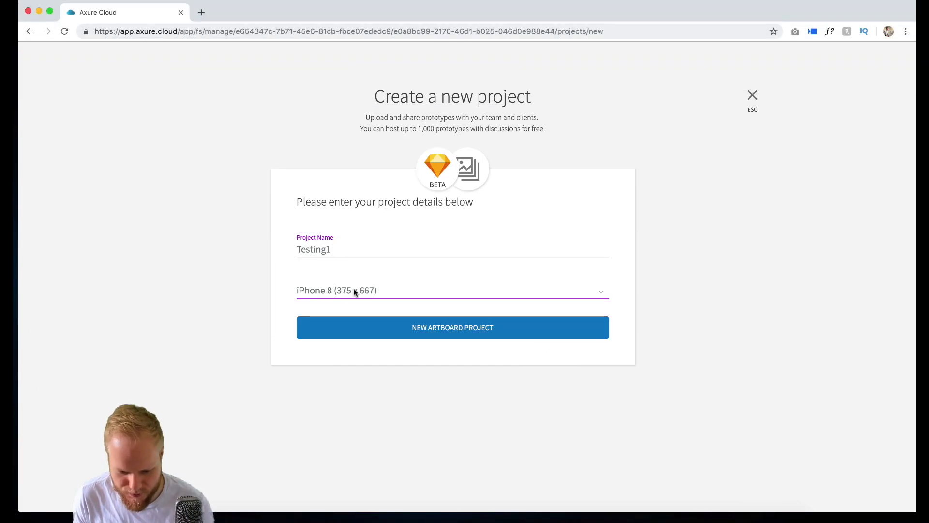
pyautogui.click(446, 333)
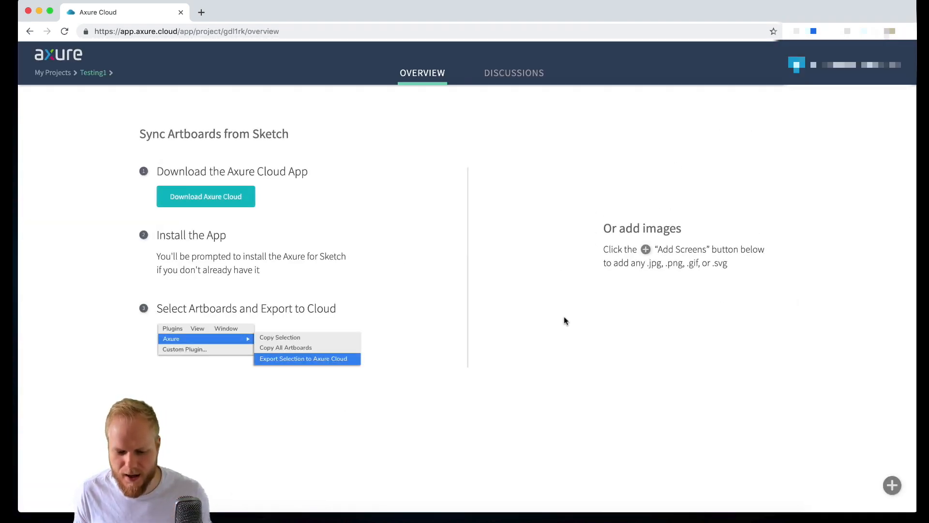
# - Switch to Sketch, run the Axure plugin's Install Axure Cloud App to Export command, and download the macOS version
pyautogui.click(254, 516)
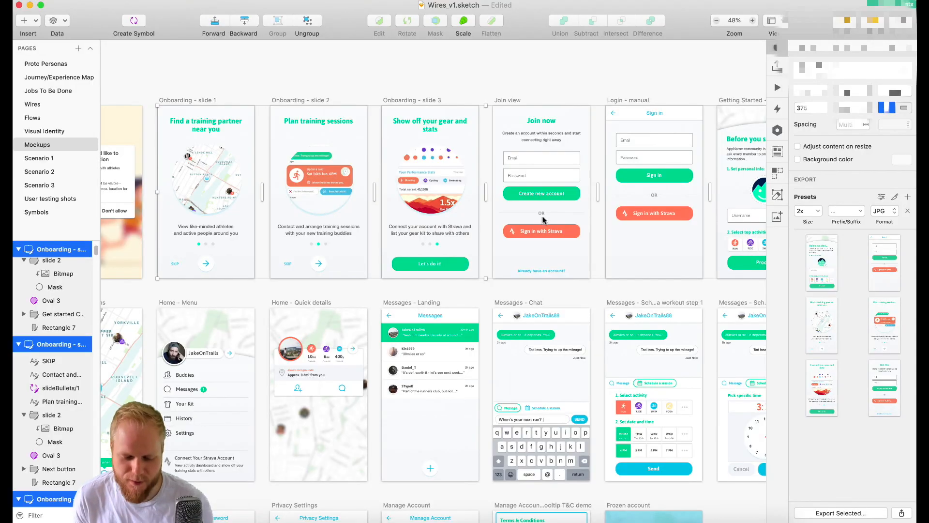
pyautogui.click(278, 86)
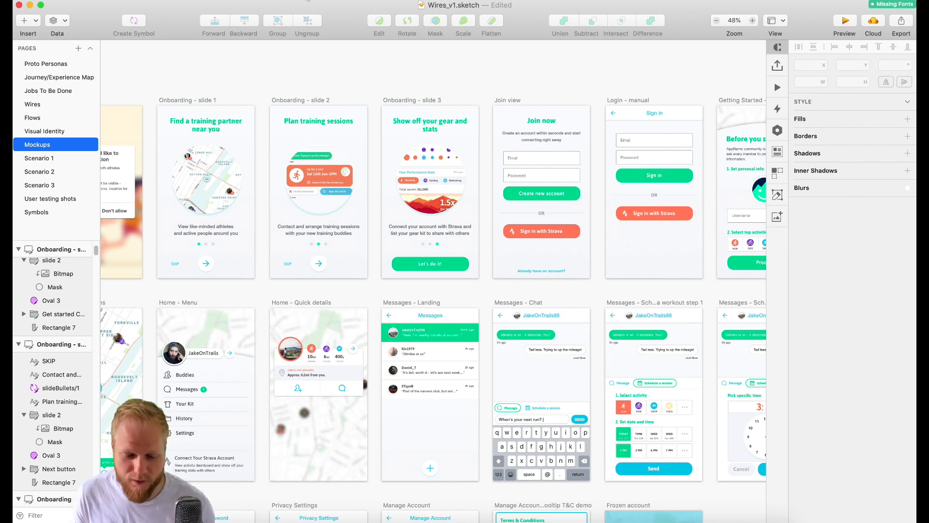
pyautogui.click(308, 1)
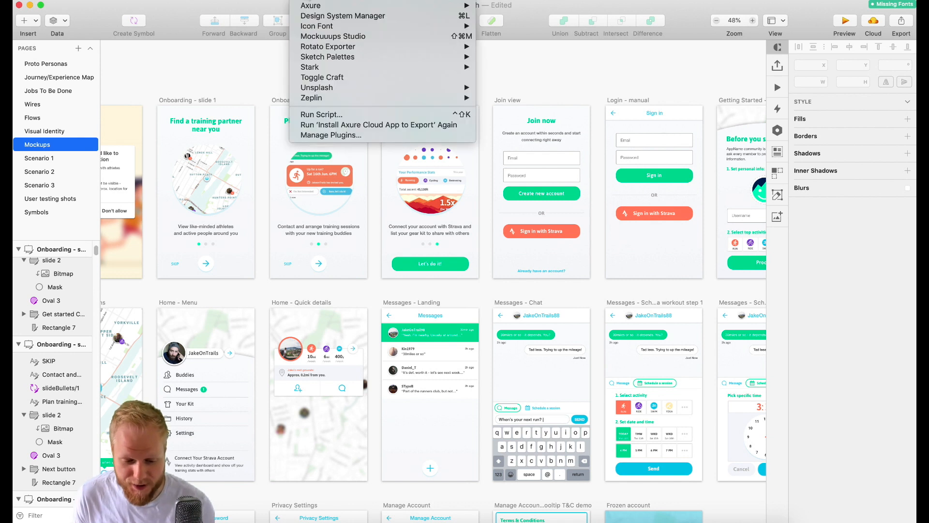
pyautogui.moveTo(315, 7)
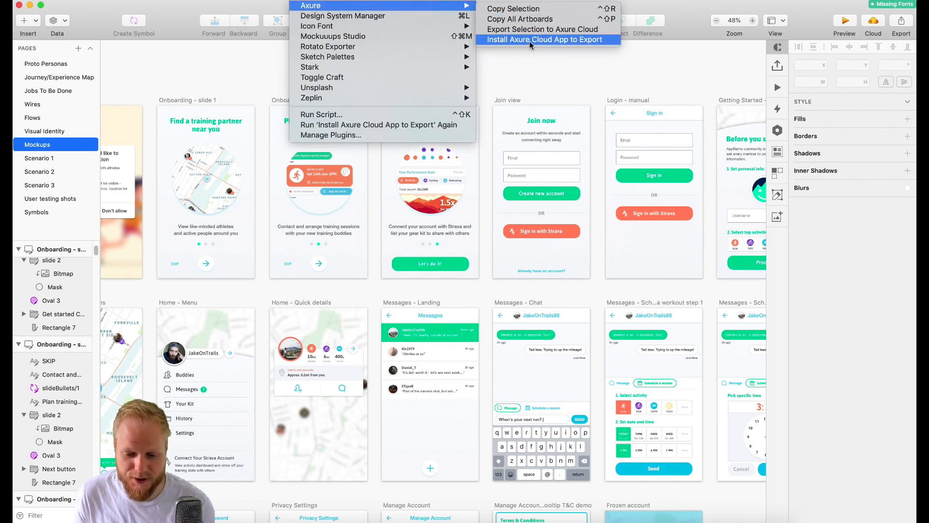
pyautogui.click(576, 39)
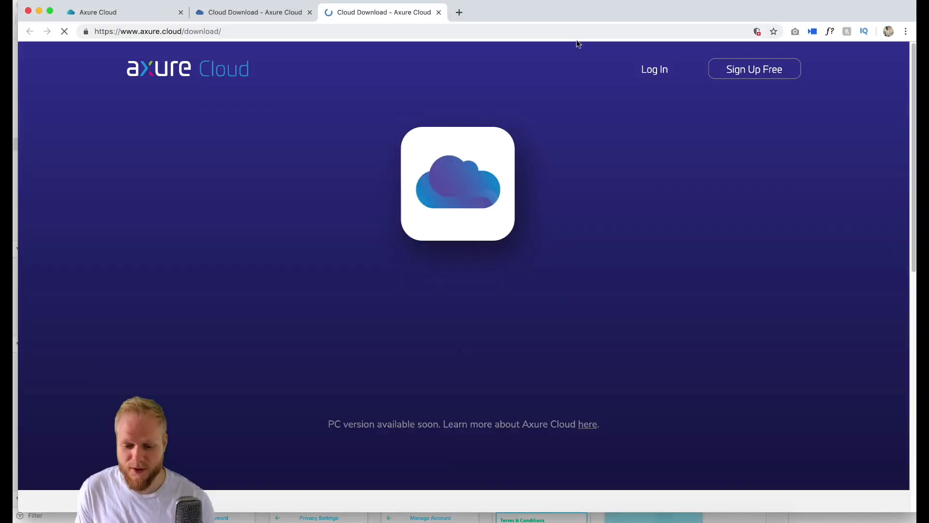
pyautogui.click(461, 312)
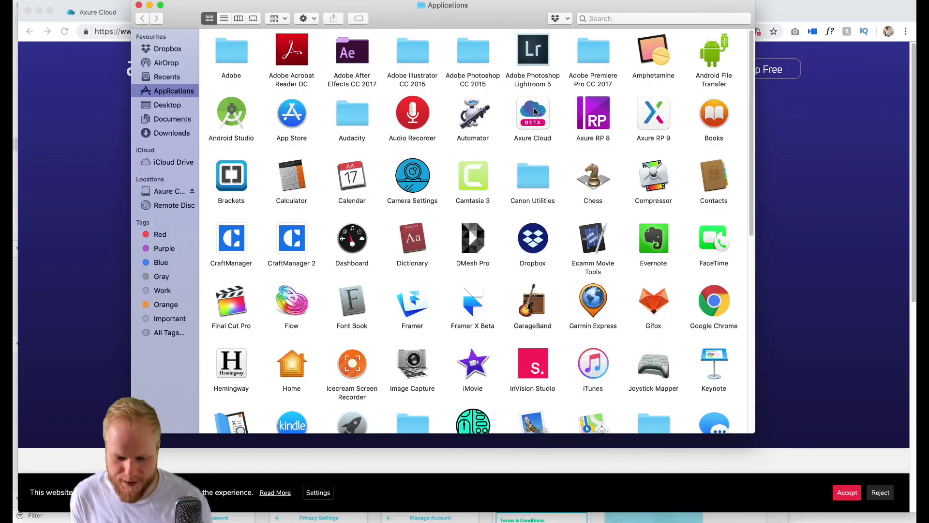
# - Launch Axure Cloud from the Applications folder, and close the Finder window and the app's projects window
pyautogui.click(534, 114)
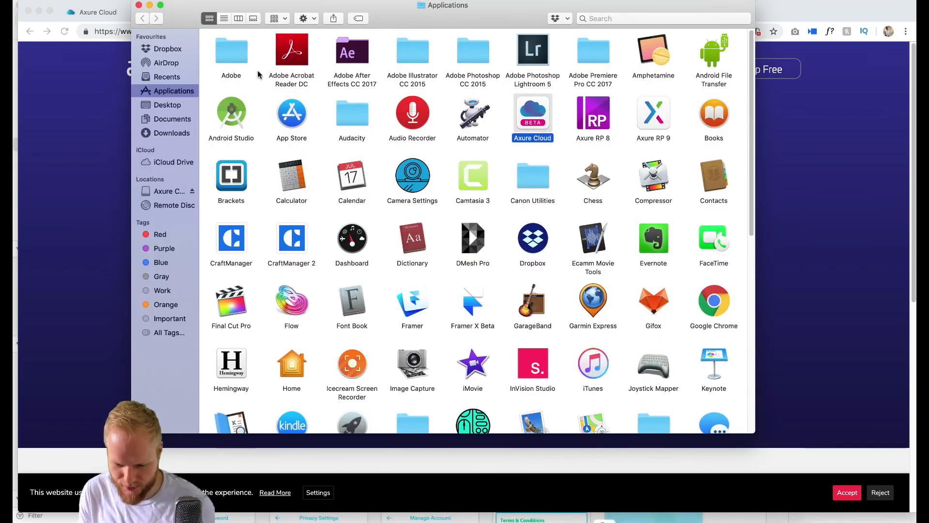
pyautogui.click(139, 5)
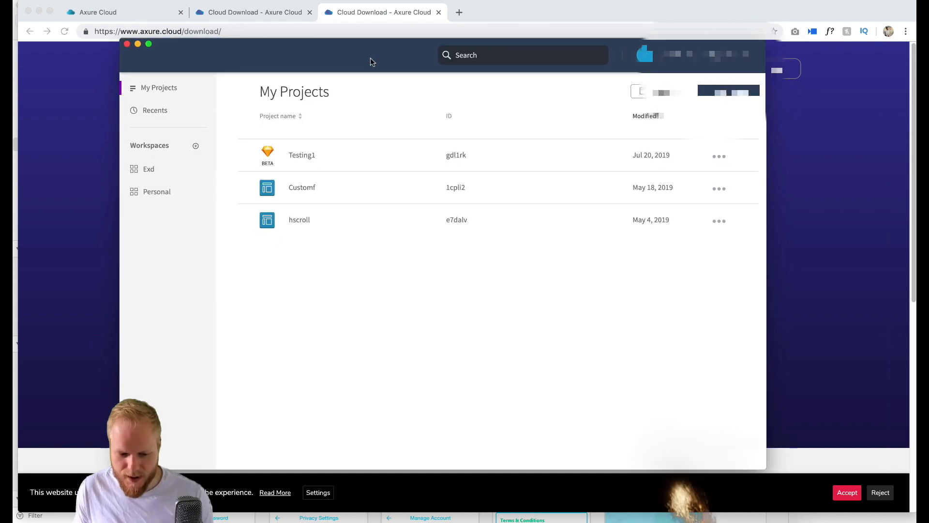
pyautogui.moveTo(370, 57); pyautogui.dragTo(402, 62)
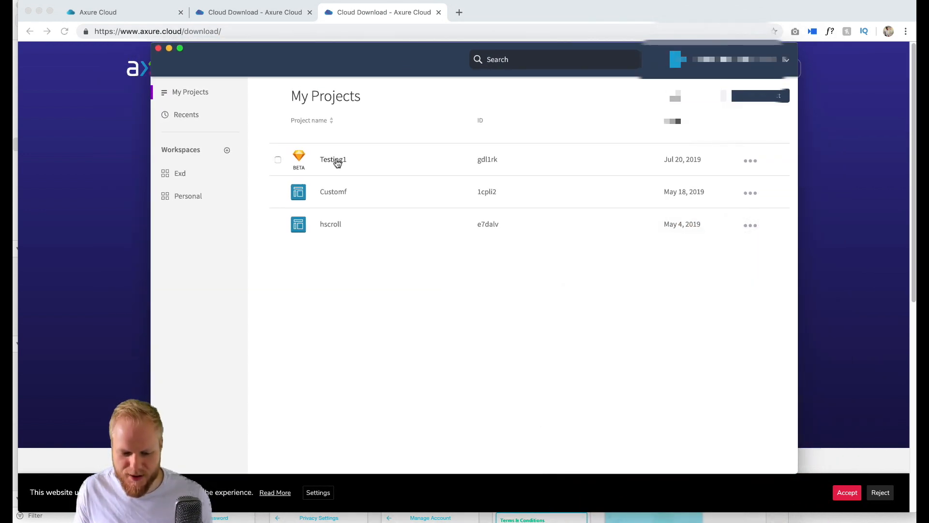
pyautogui.click(158, 49)
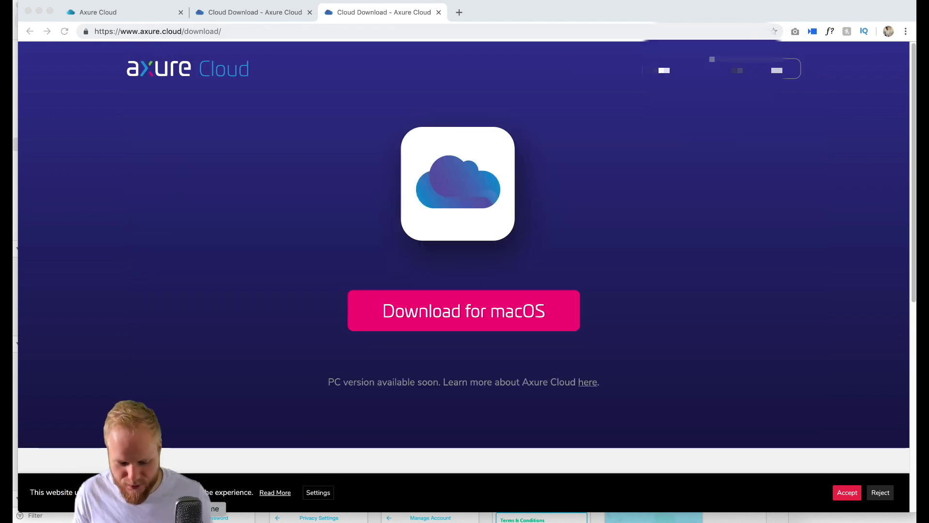
# - In Sketch, select the three Onboarding slides plus the Join view, Login - manual and Getting Started artboards together
pyautogui.click(217, 522)
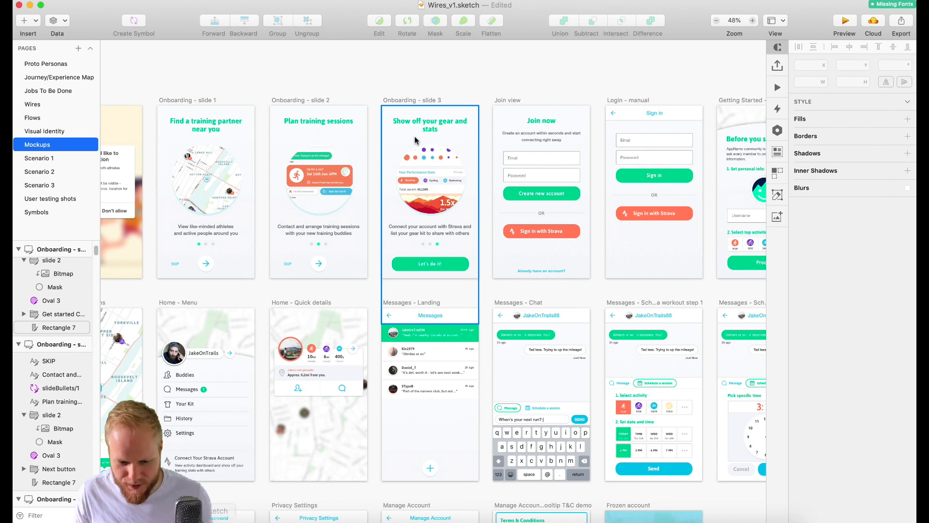
pyautogui.click(207, 101)
pyautogui.keyDown('shift'); pyautogui.click(281, 100); pyautogui.keyUp('shift')
pyautogui.keyDown('shift'); pyautogui.click(398, 100); pyautogui.keyUp('shift')
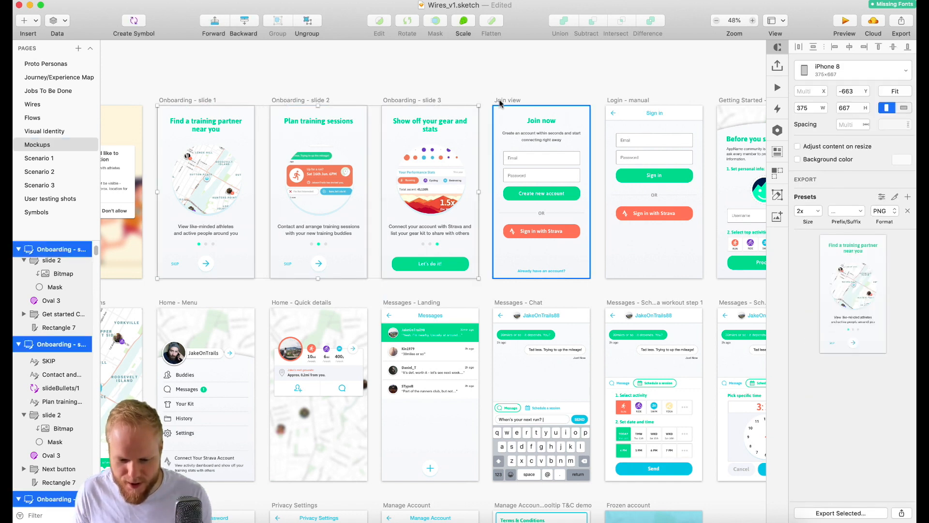
pyautogui.keyDown('shift'); pyautogui.click(501, 101); pyautogui.keyUp('shift')
pyautogui.keyDown('shift'); pyautogui.click(626, 100); pyautogui.keyUp('shift')
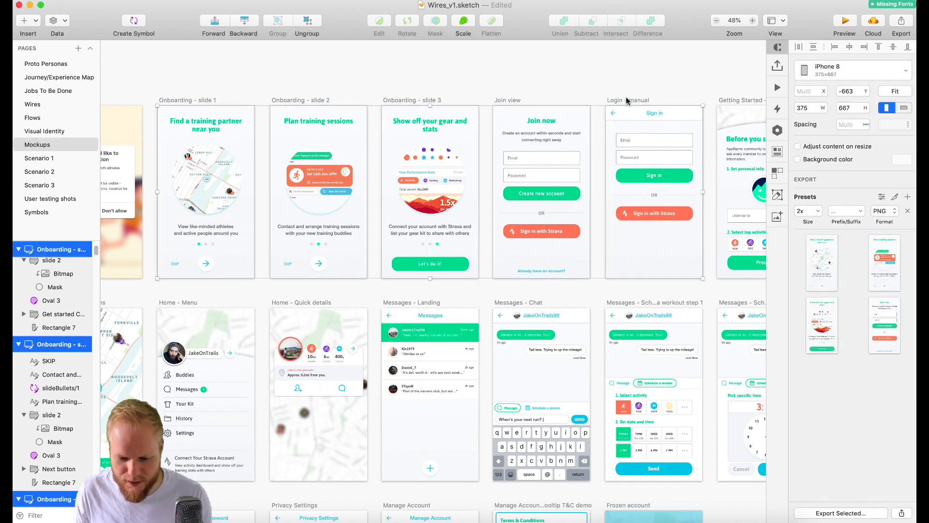
pyautogui.keyDown('shift'); pyautogui.click(736, 100); pyautogui.keyUp('shift')
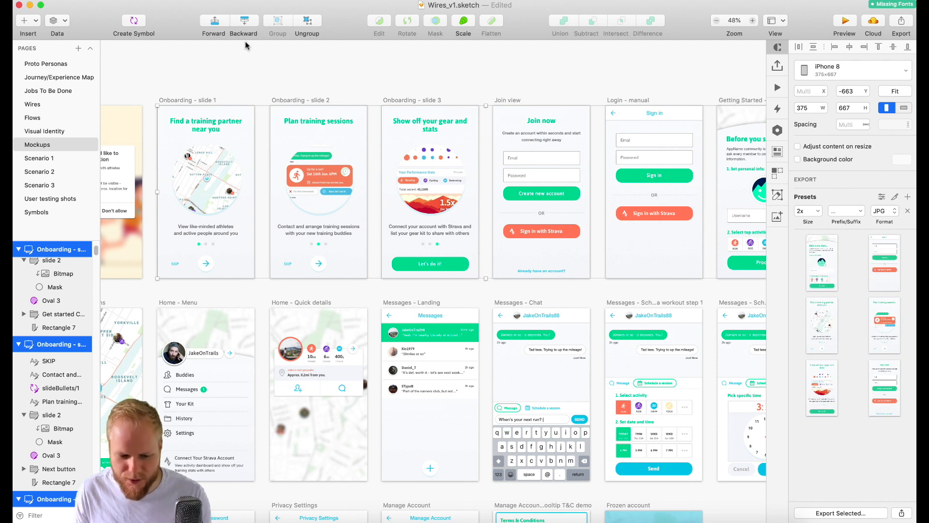
# - Export the selected artboards to Axure Cloud with the Axure plugin
pyautogui.click(309, 0)
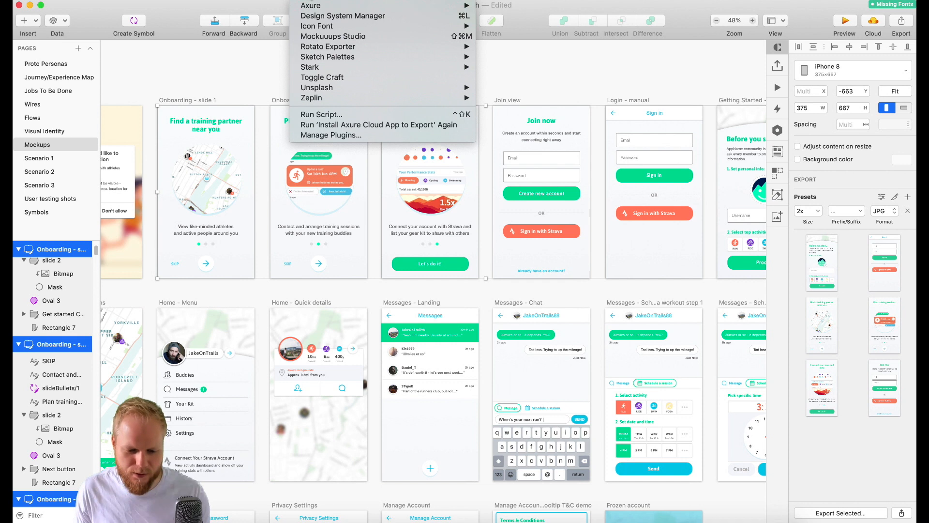
pyautogui.moveTo(315, 5)
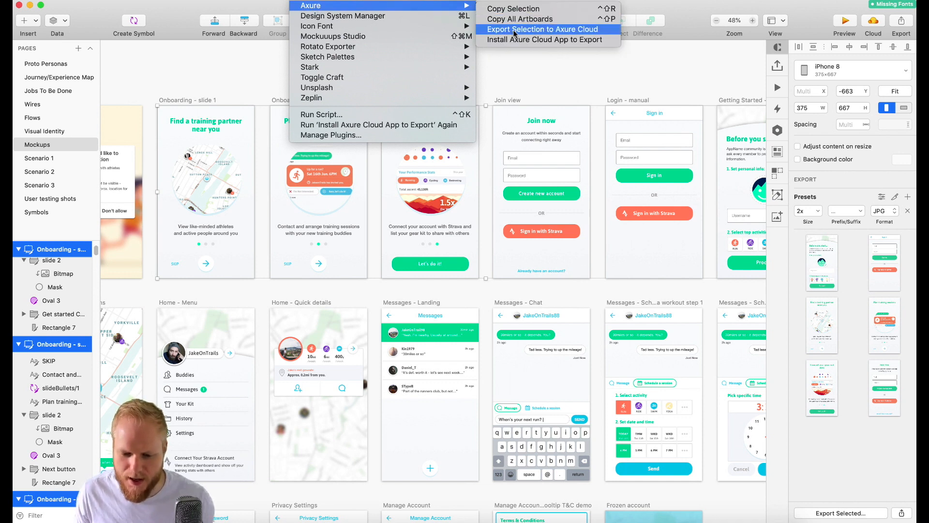
pyautogui.click(543, 31)
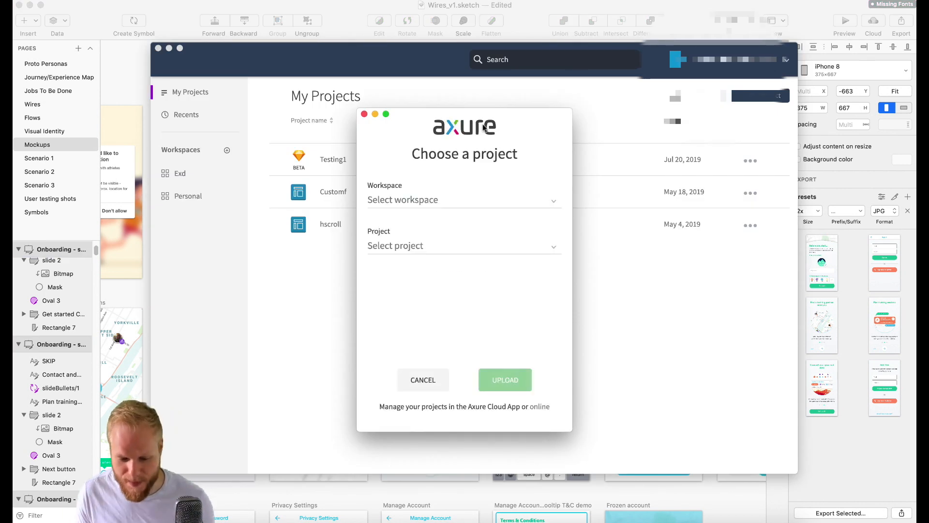
# - Choose the My Projects workspace and the Testing1 project as the destination and upload the artboards
pyautogui.click(451, 198)
pyautogui.click(424, 203)
pyautogui.click(421, 202)
pyautogui.click(412, 215)
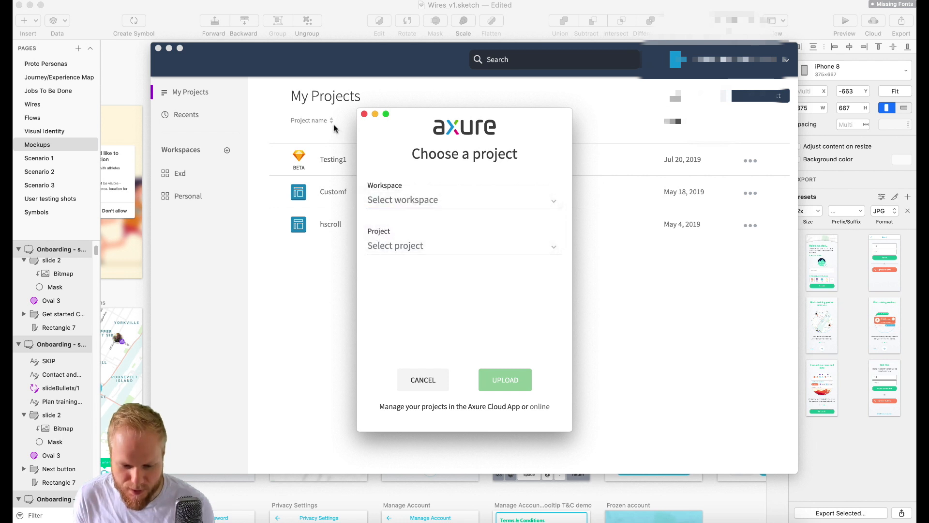
pyautogui.click(407, 245)
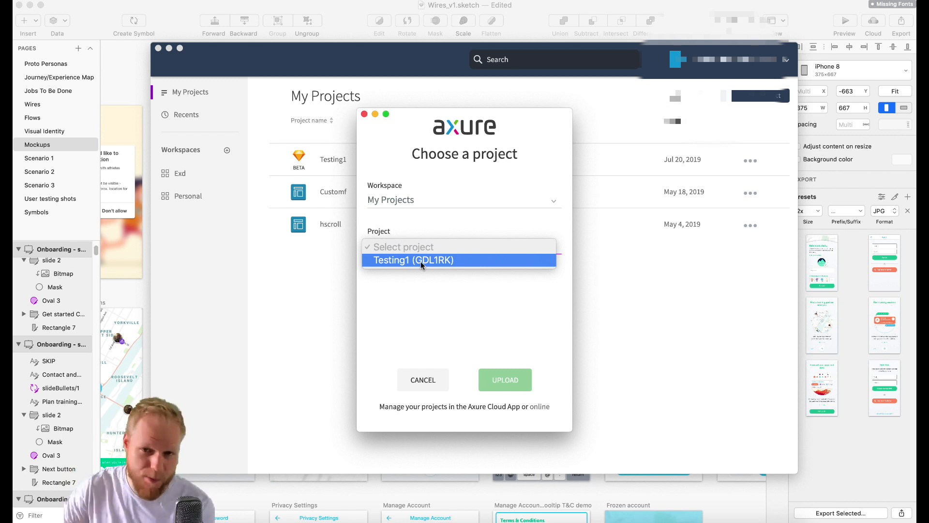
pyautogui.click(420, 261)
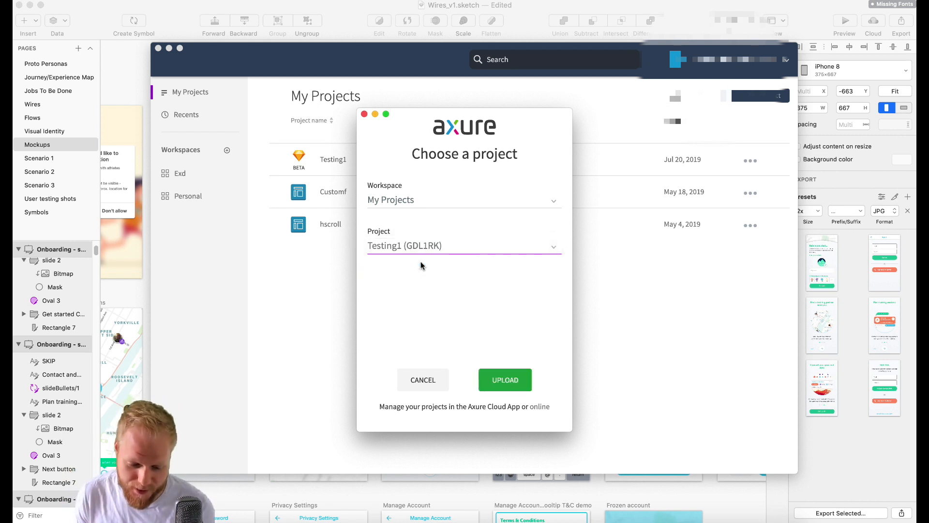
pyautogui.click(505, 379)
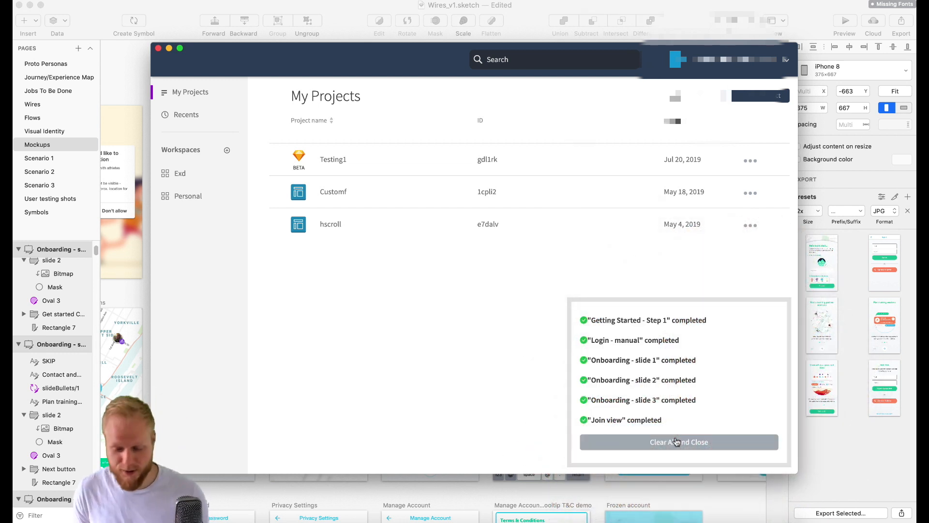
# - Clear the completed upload list, and reposition and enlarge the Axure Cloud window
pyautogui.click(687, 442)
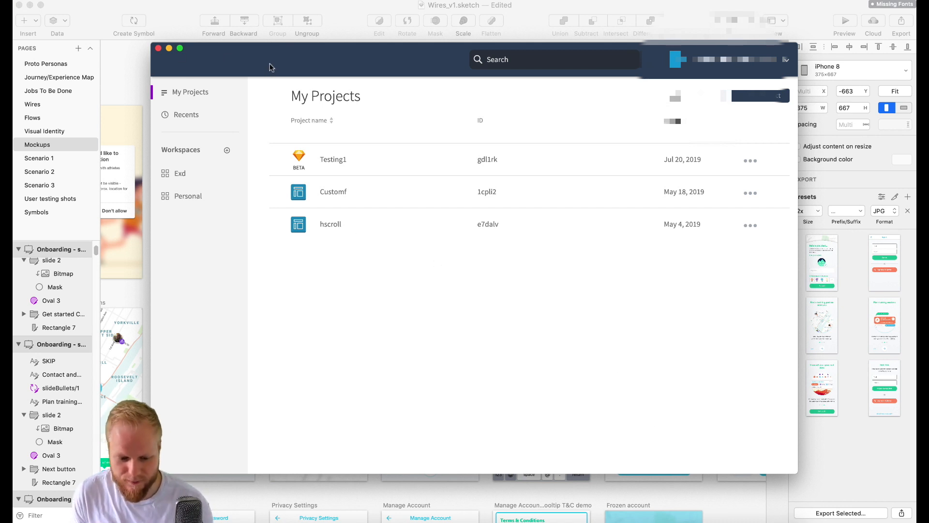
pyautogui.moveTo(299, 58); pyautogui.dragTo(242, 30)
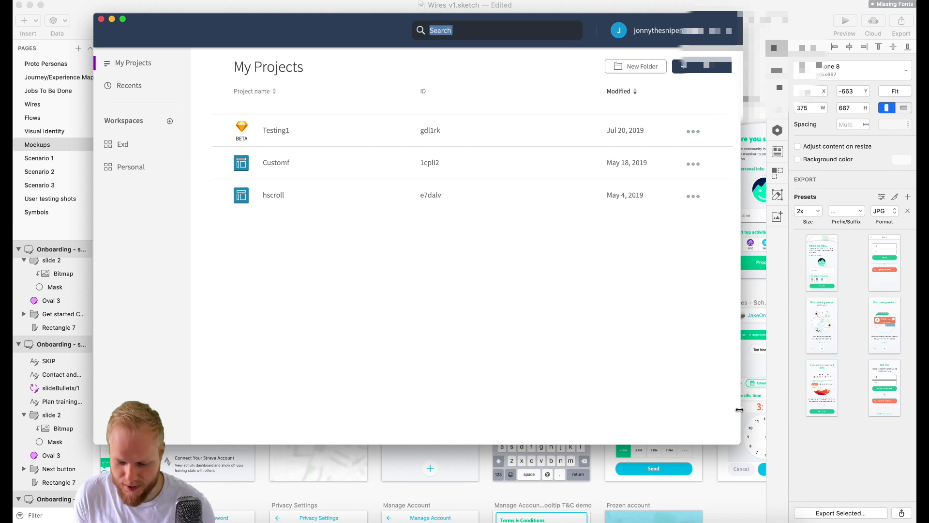
pyautogui.moveTo(740, 443); pyautogui.dragTo(861, 513)
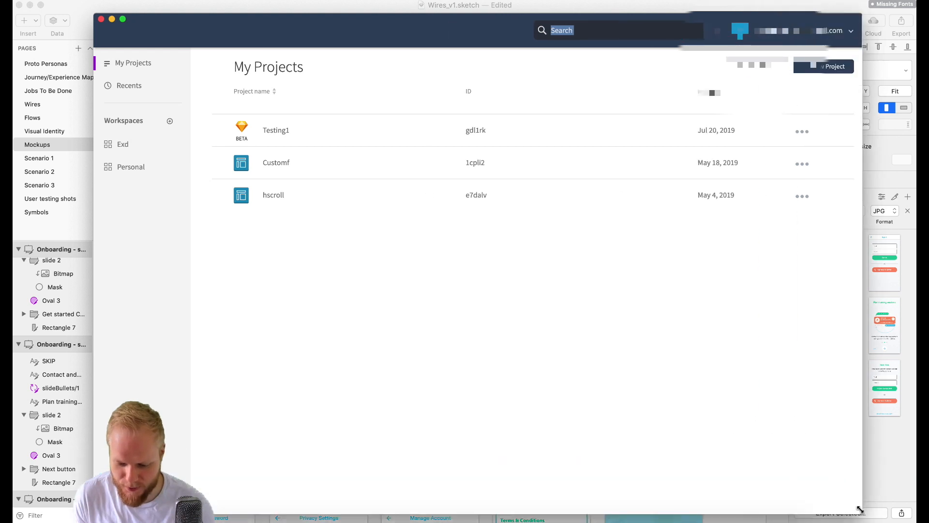
# - Open Testing1 for prototype building and reorder its screens to Onboarding slides 1, 2, 3, Login - manual, Join view, Getting Started - Step 1
pyautogui.click(279, 130)
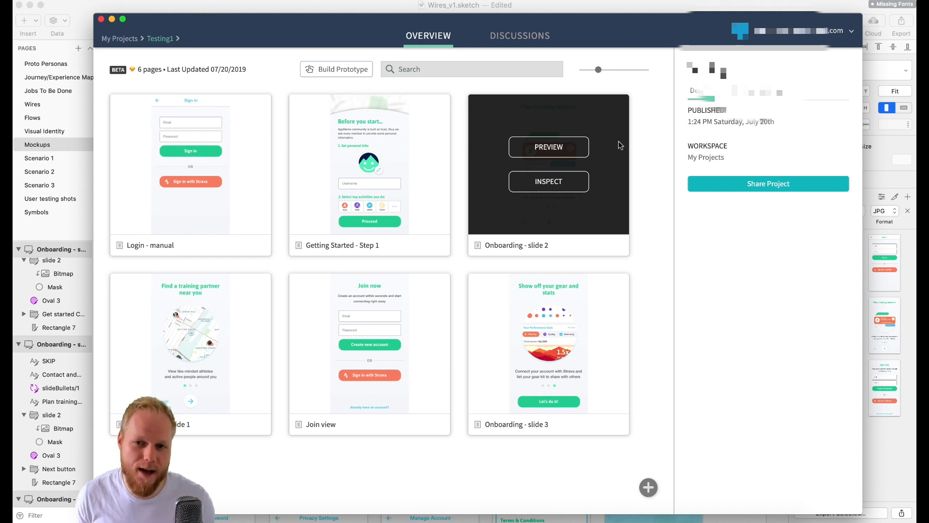
pyautogui.click(346, 67)
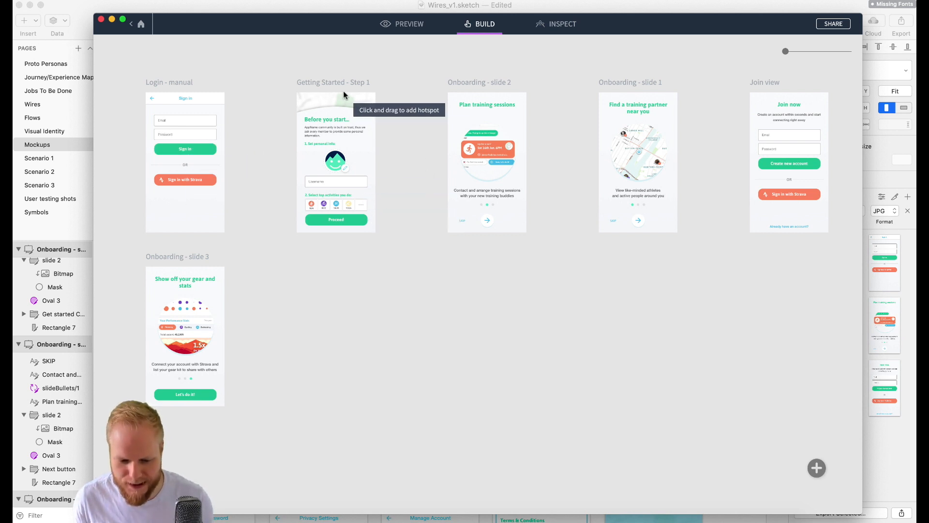
pyautogui.moveTo(337, 83); pyautogui.dragTo(201, 83)
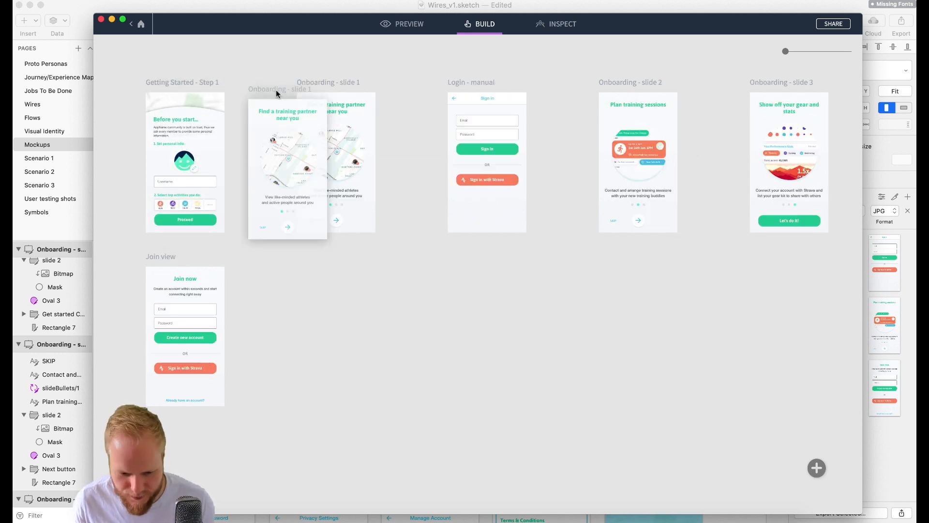
# - Add a hotspot on the arrow of Onboarding - slide 1 with a Click / Tap trigger, linked to Next Screen and animated with Slide Left
pyautogui.moveTo(177, 211); pyautogui.dragTo(194, 230)
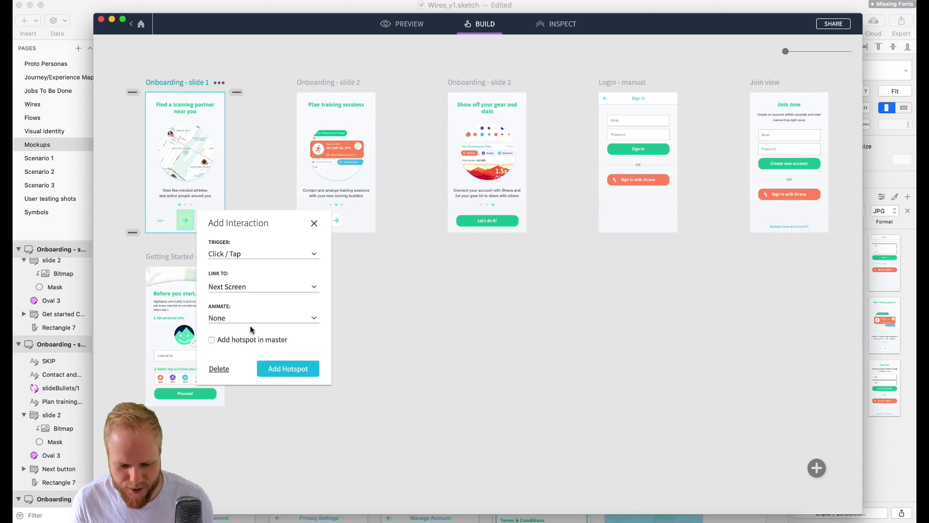
pyautogui.click(271, 319)
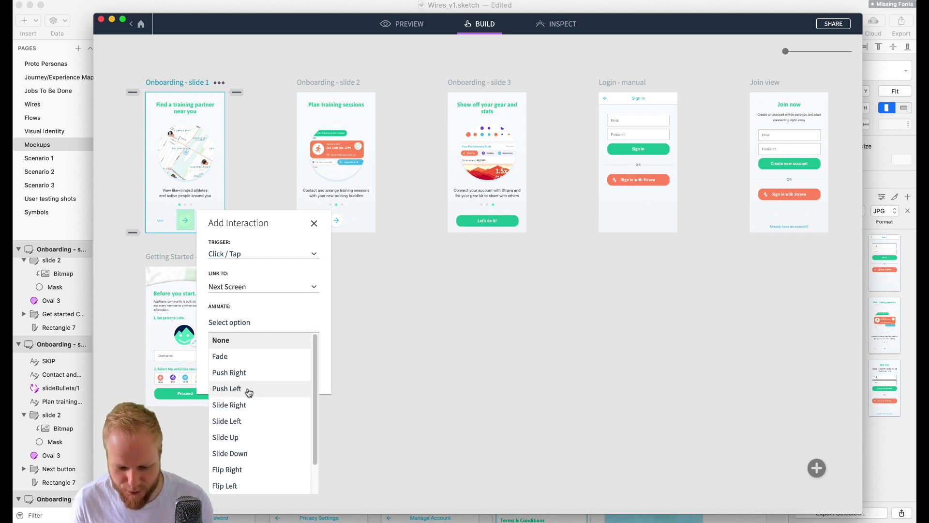
pyautogui.scroll(-2, 250, 397)
pyautogui.scroll(2, 252, 408)
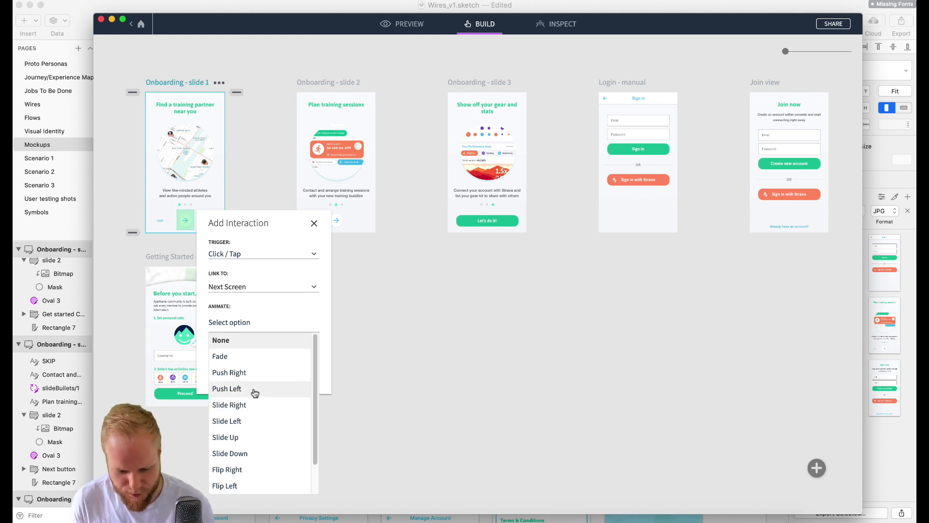
pyautogui.click(250, 420)
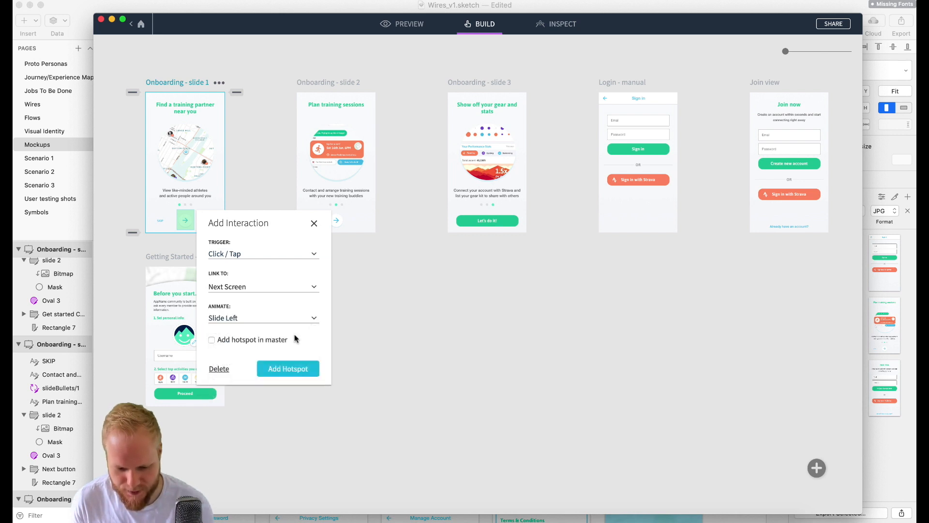
pyautogui.click(296, 369)
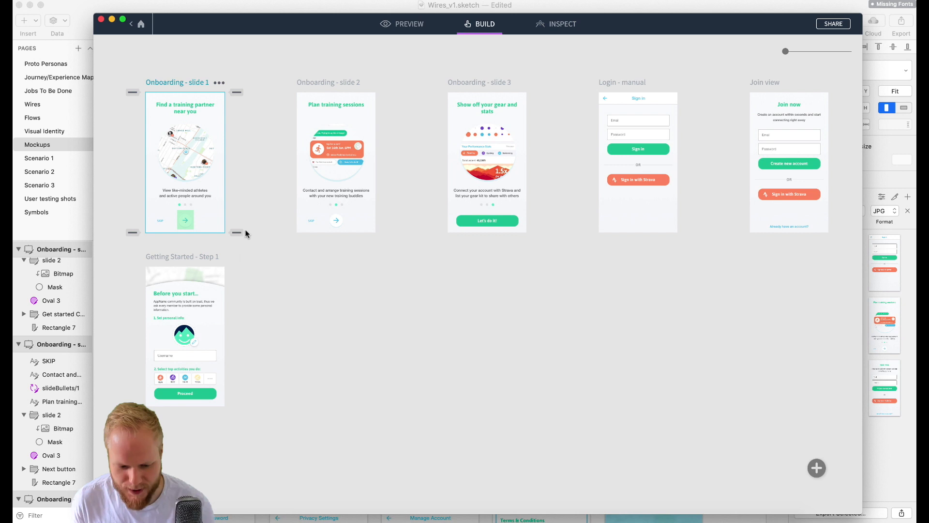
# - Add a Click / Tap hotspot on the arrow of Onboarding - slide 2, linked to Next Screen with the Slide Left animation
pyautogui.moveTo(327, 210); pyautogui.dragTo(347, 227)
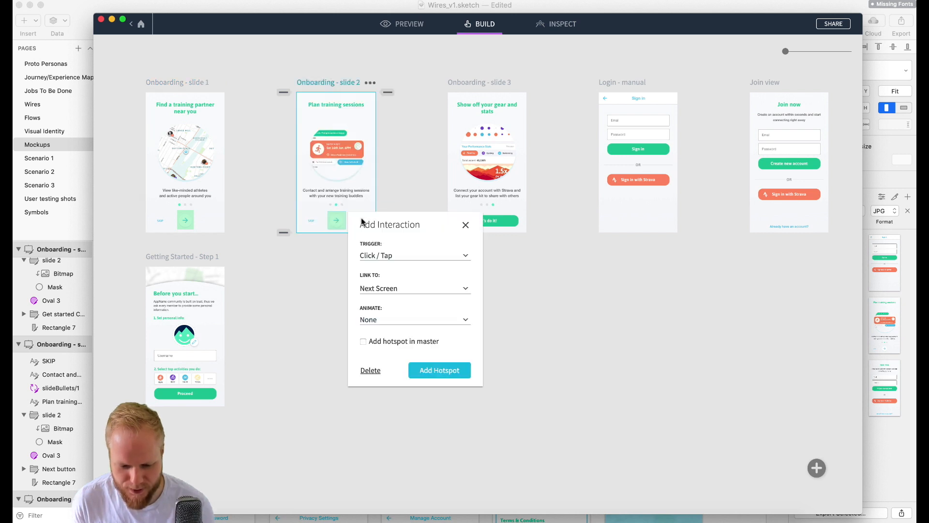
pyautogui.click(417, 320)
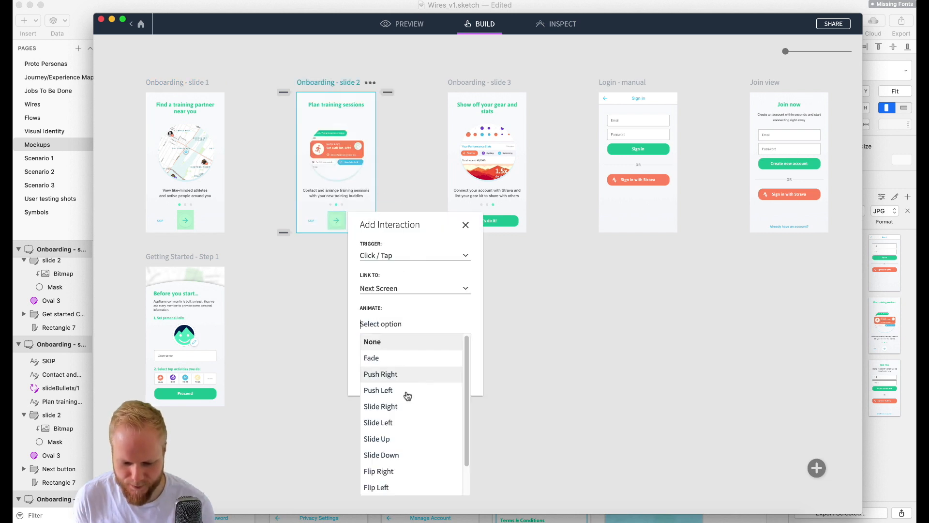
pyautogui.click(402, 422)
pyautogui.click(442, 373)
# - Draw a hotspot over the Let's do it! button on Onboarding - slide 3, keeping the Click / Tap, Next Screen and no-animation settings
pyautogui.moveTo(455, 212); pyautogui.dragTo(522, 231)
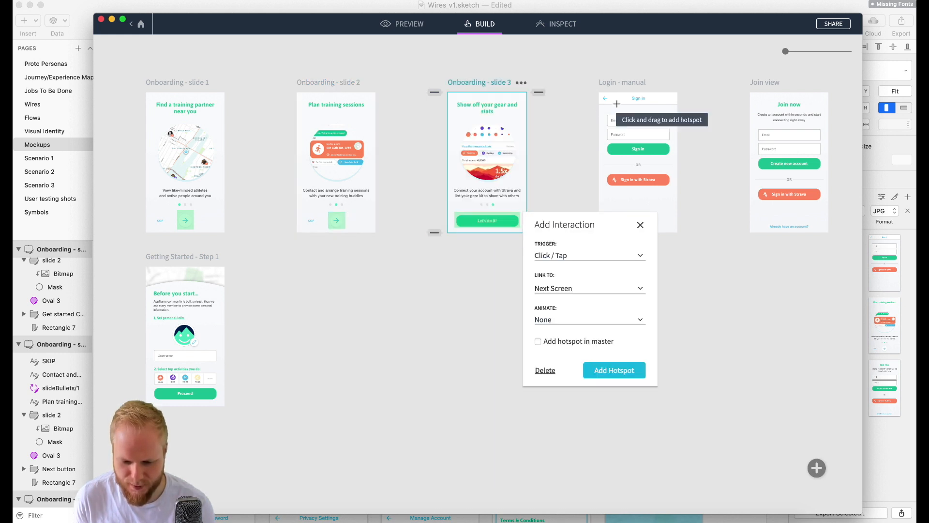
pyautogui.click(640, 225)
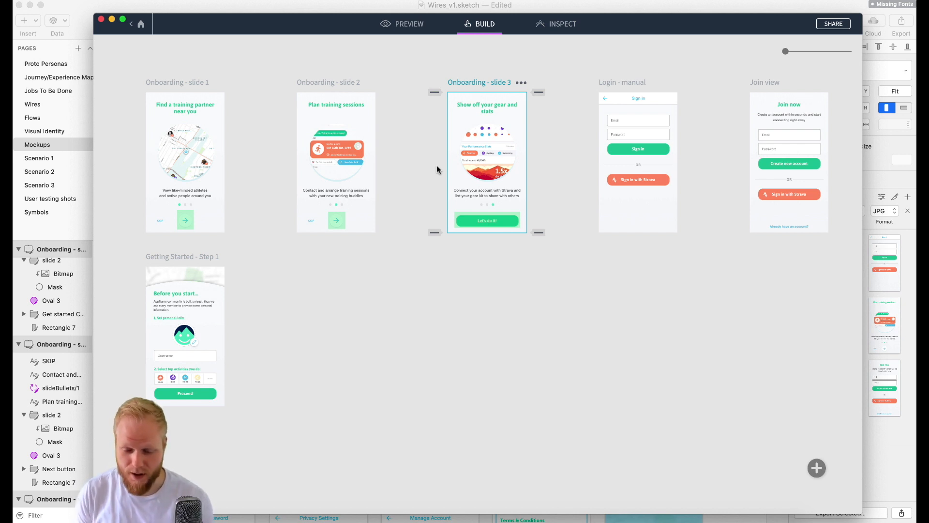
# - Preview the prototype by following the hotspots from Onboarding - slide 1 to the Login - manual screen, and return to the build view
pyautogui.click(416, 26)
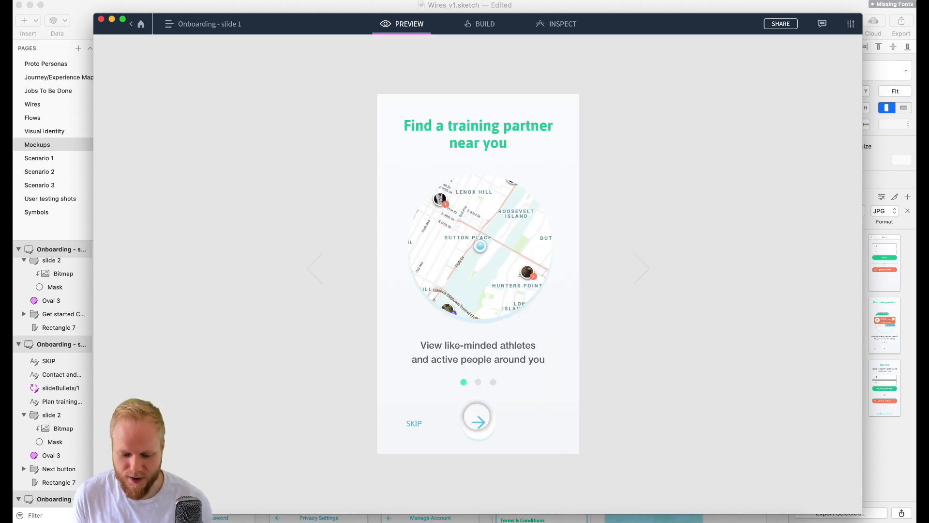
pyautogui.click(477, 422)
pyautogui.click(477, 422)
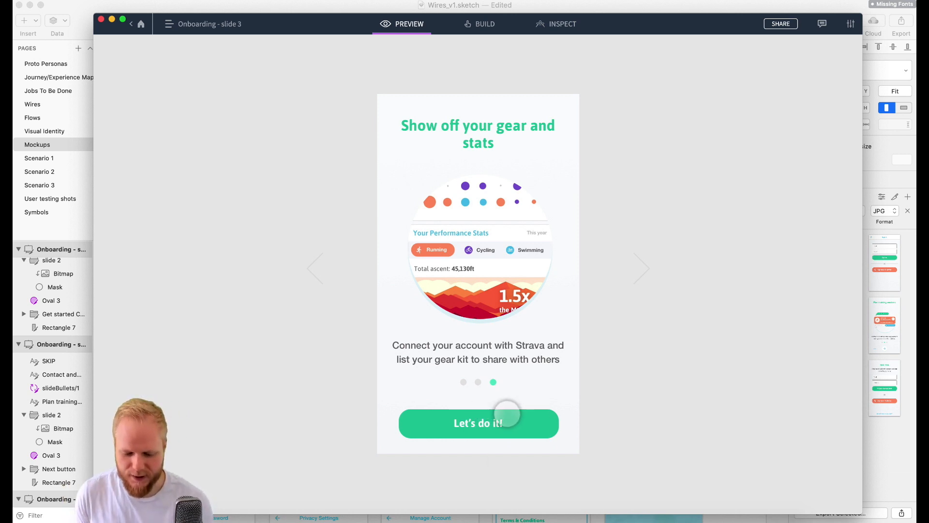
pyautogui.click(521, 416)
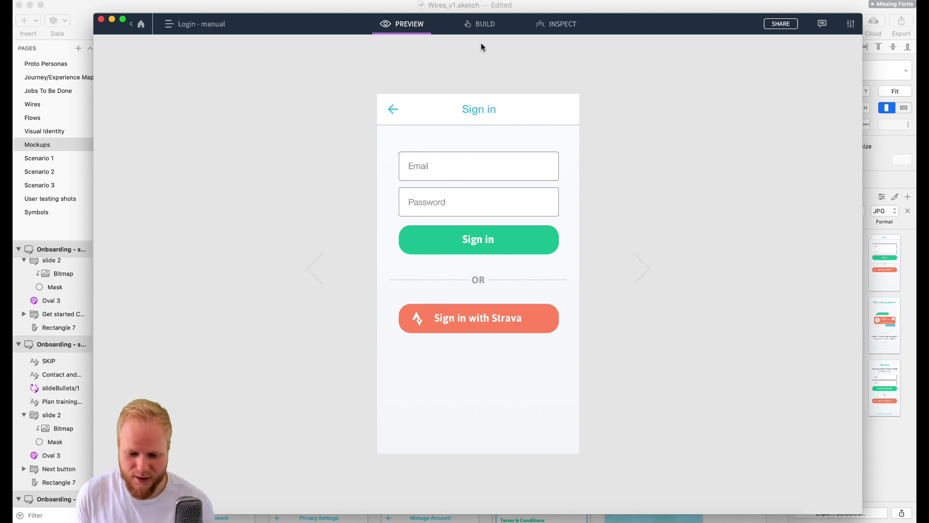
pyautogui.click(485, 25)
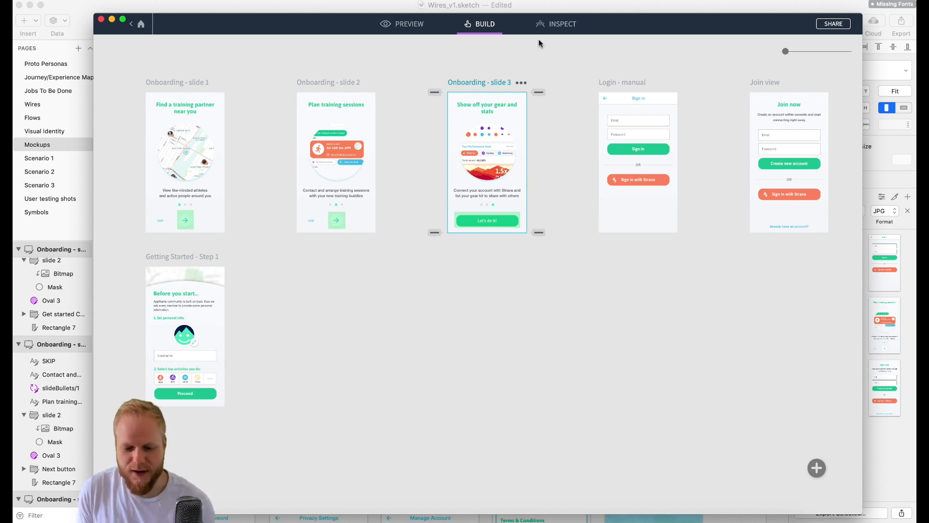
# - Inspect the dimensions, typography, CSS and assets of the Sign in button, its text, the Strava icon and the OR separator on Login - manual
pyautogui.click(557, 25)
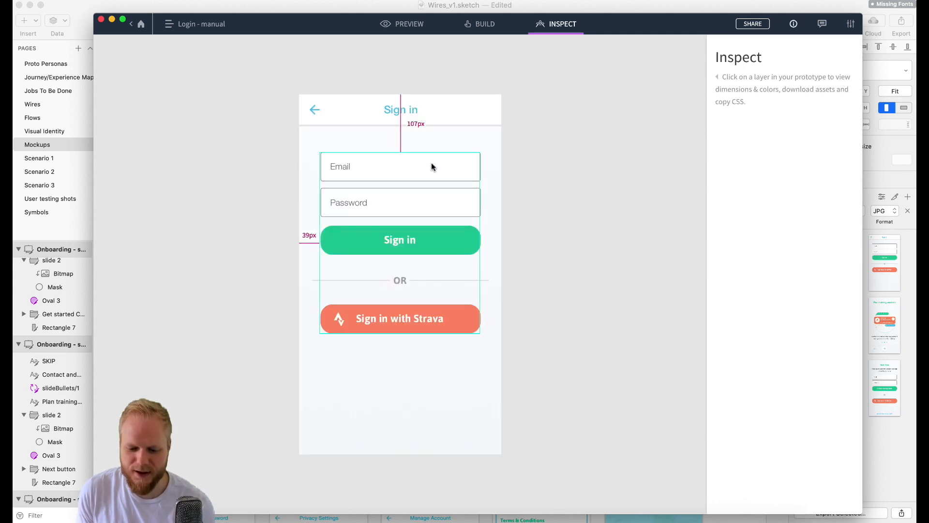
pyautogui.click(432, 167)
pyautogui.click(413, 244)
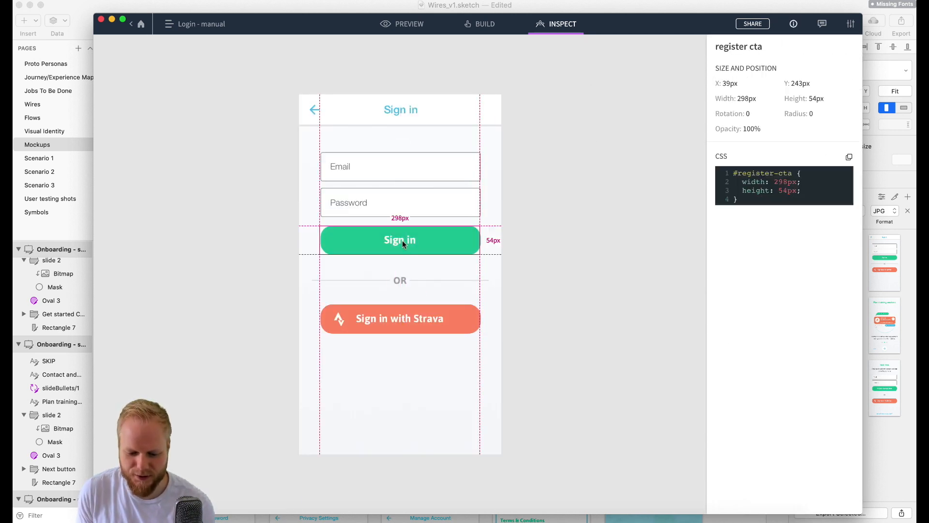
pyautogui.click(402, 241)
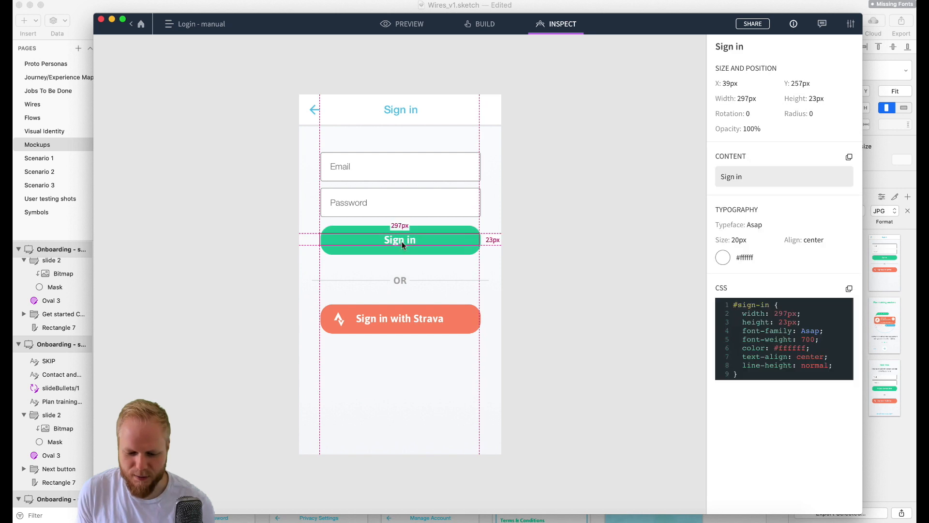
pyautogui.click(339, 320)
pyautogui.click(340, 319)
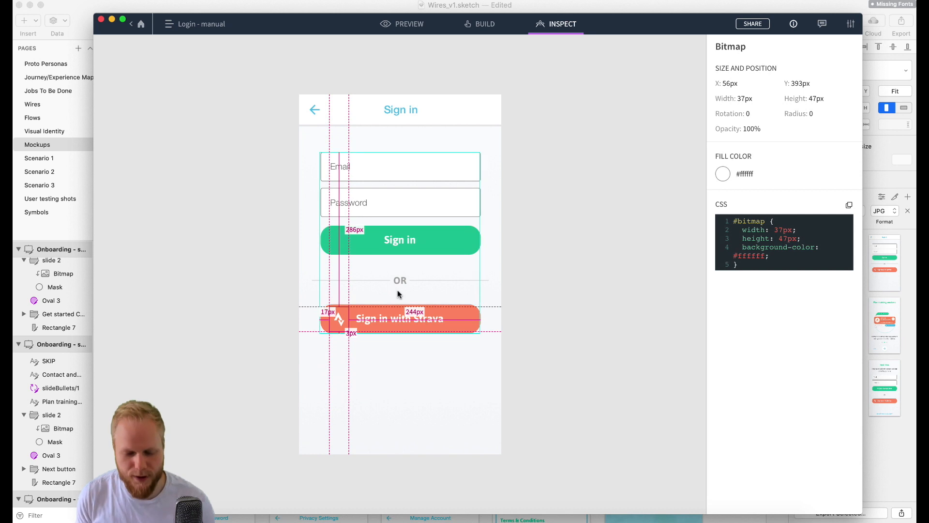
pyautogui.click(407, 277)
pyautogui.click(408, 279)
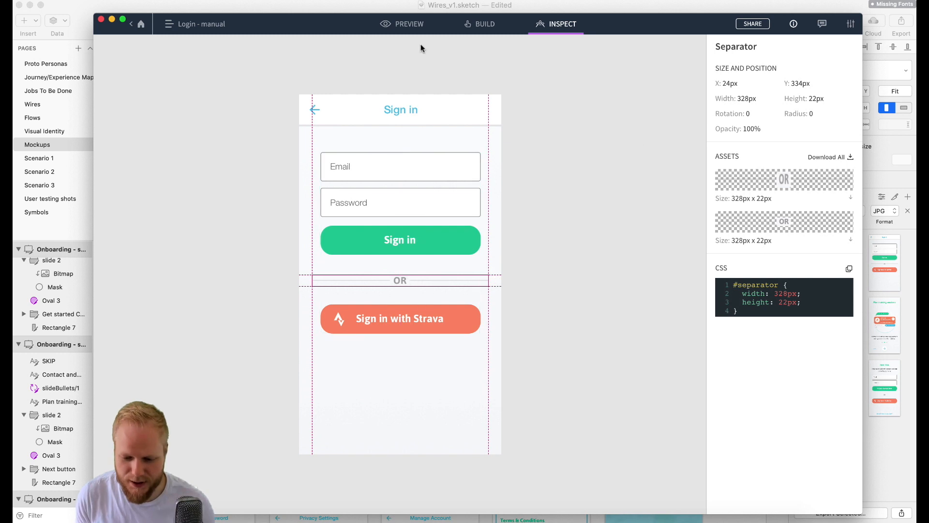
# - Return to the build view and review the project's sharing options for inviting users or enabling a public link, leaving them unset
pyautogui.click(399, 26)
pyautogui.click(485, 25)
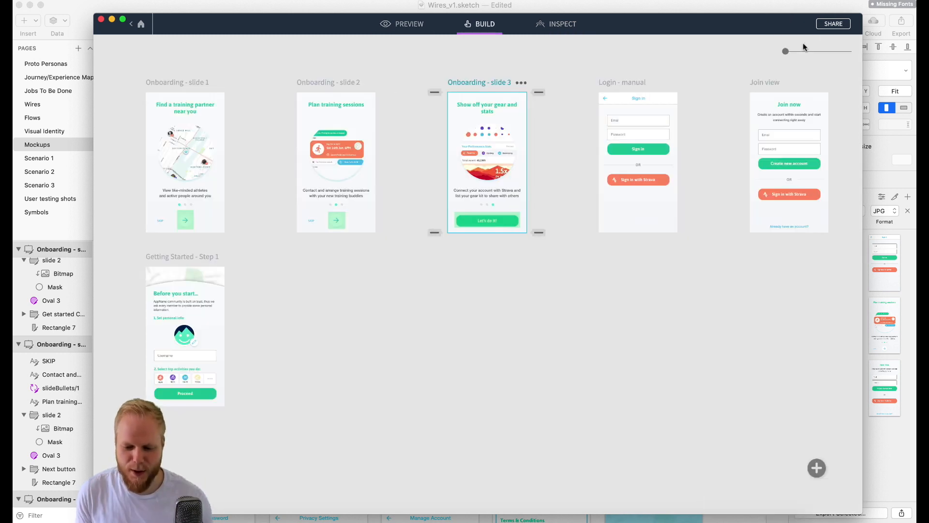
pyautogui.click(835, 25)
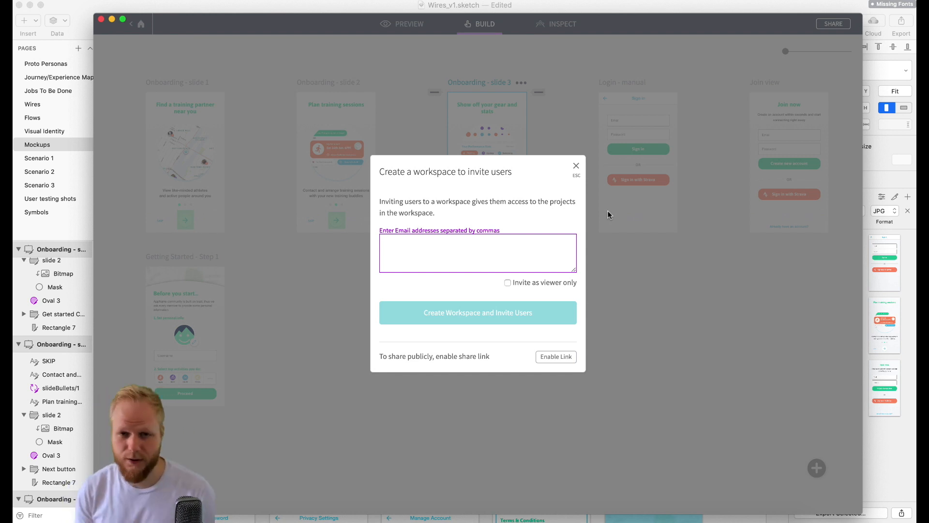
pyautogui.click(576, 169)
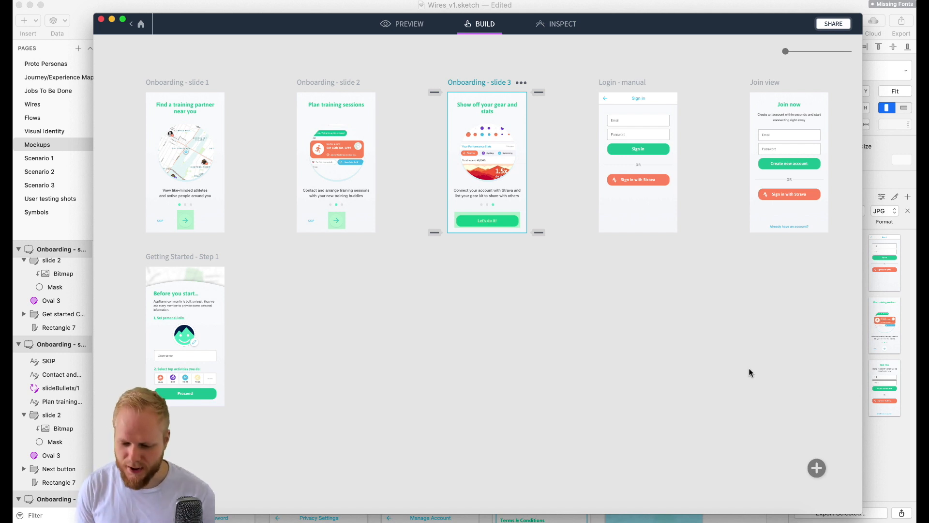
# - Open the image upload area for adding .png, .jpg or .gif screens to the prototype
pyautogui.click(811, 472)
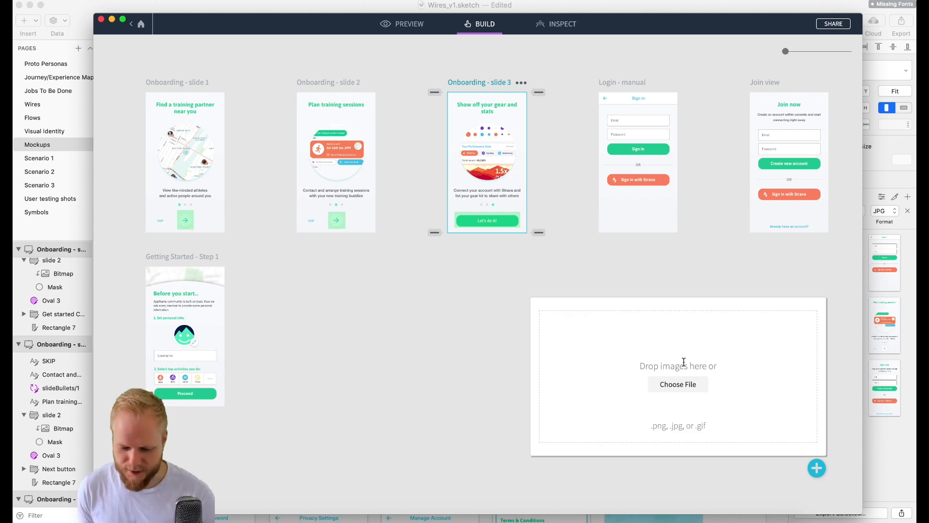